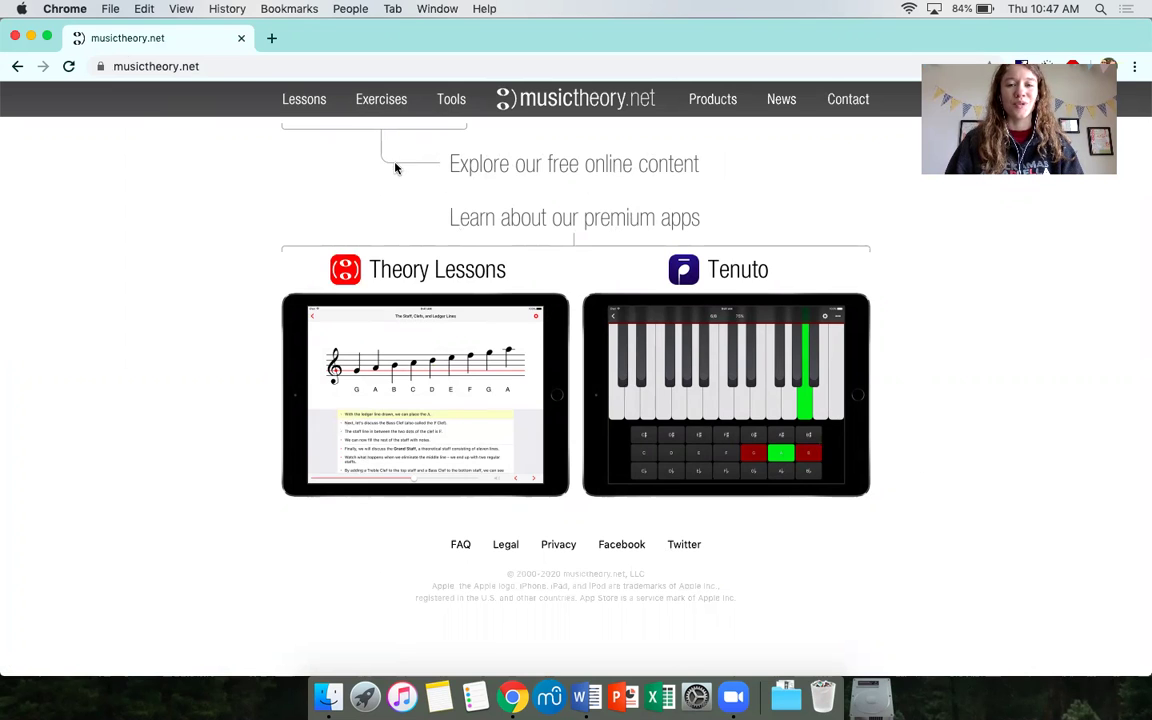
Step: Open the lessons page and look through its topics from The Basics to Scales and Key Signatures and Intervals
click(312, 108)
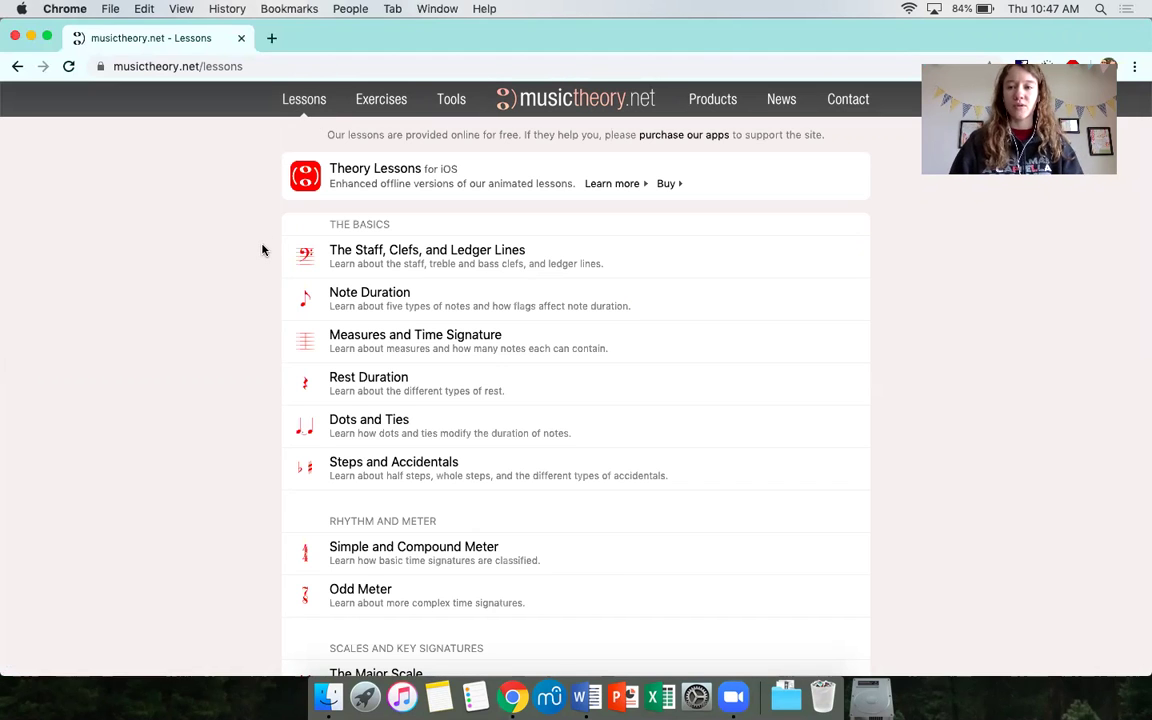
scroll(262, 250, down, 2)
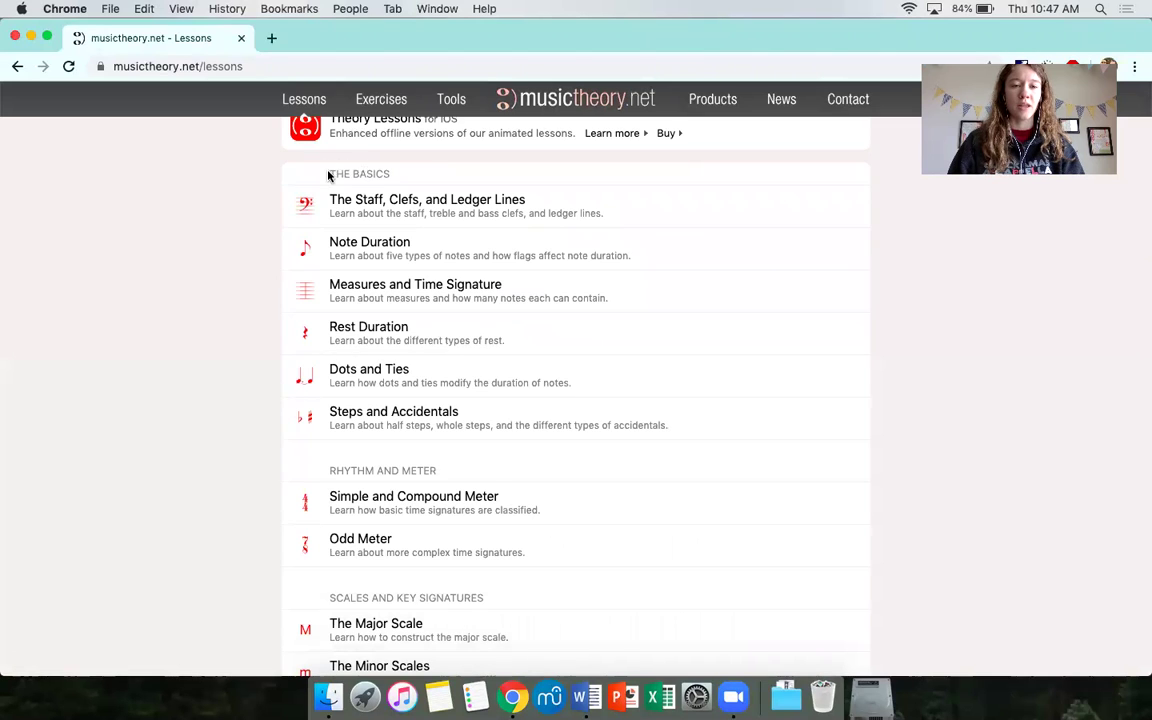
drag(328, 176, 386, 170)
click(404, 177)
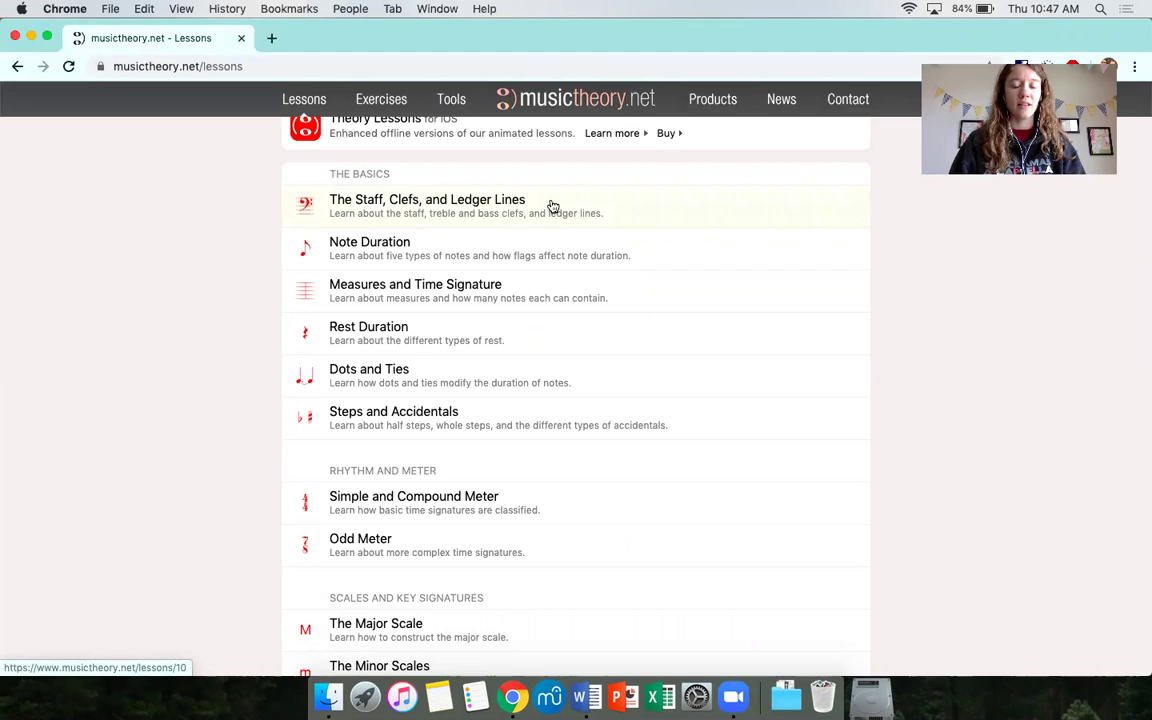
scroll(550, 206, down, 1)
scroll(550, 206, up, 1)
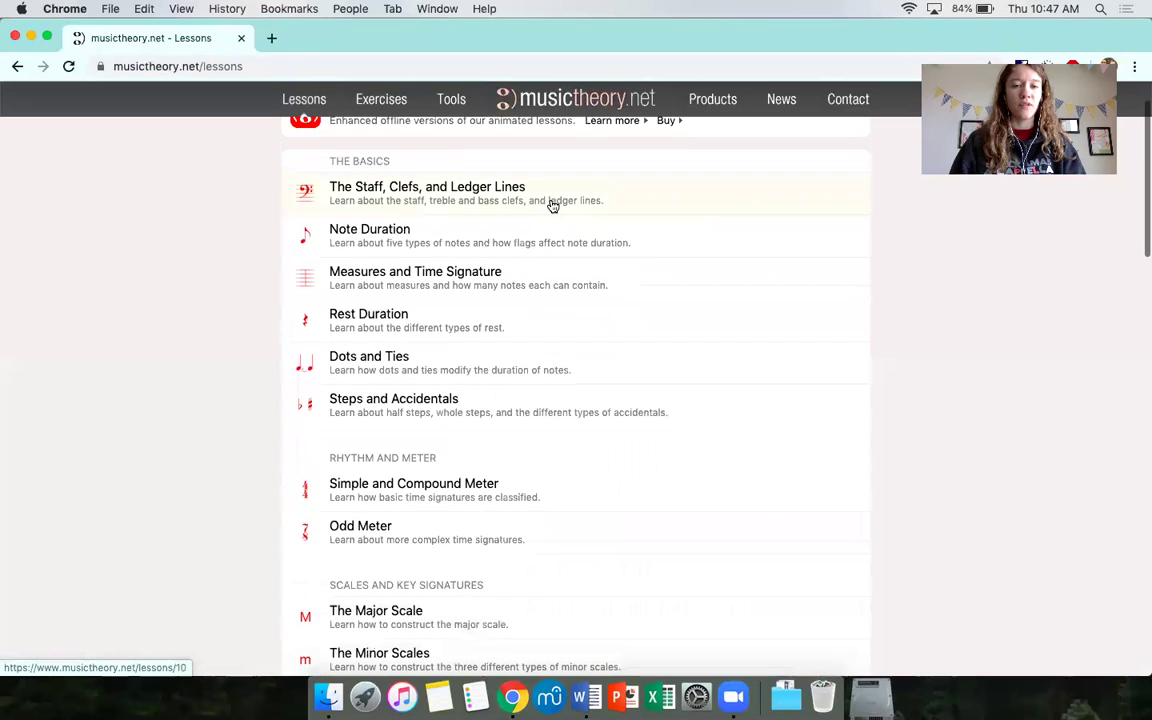
scroll(226, 427, down, 2)
scroll(226, 427, down, 5)
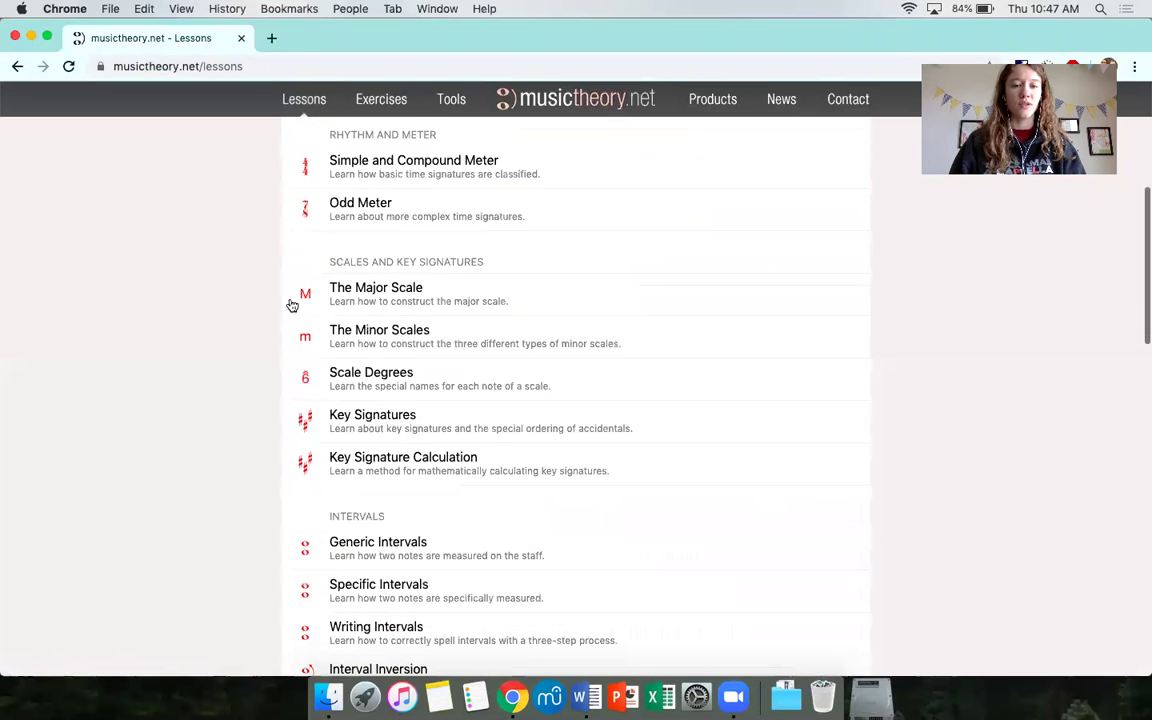
drag(328, 260, 496, 261)
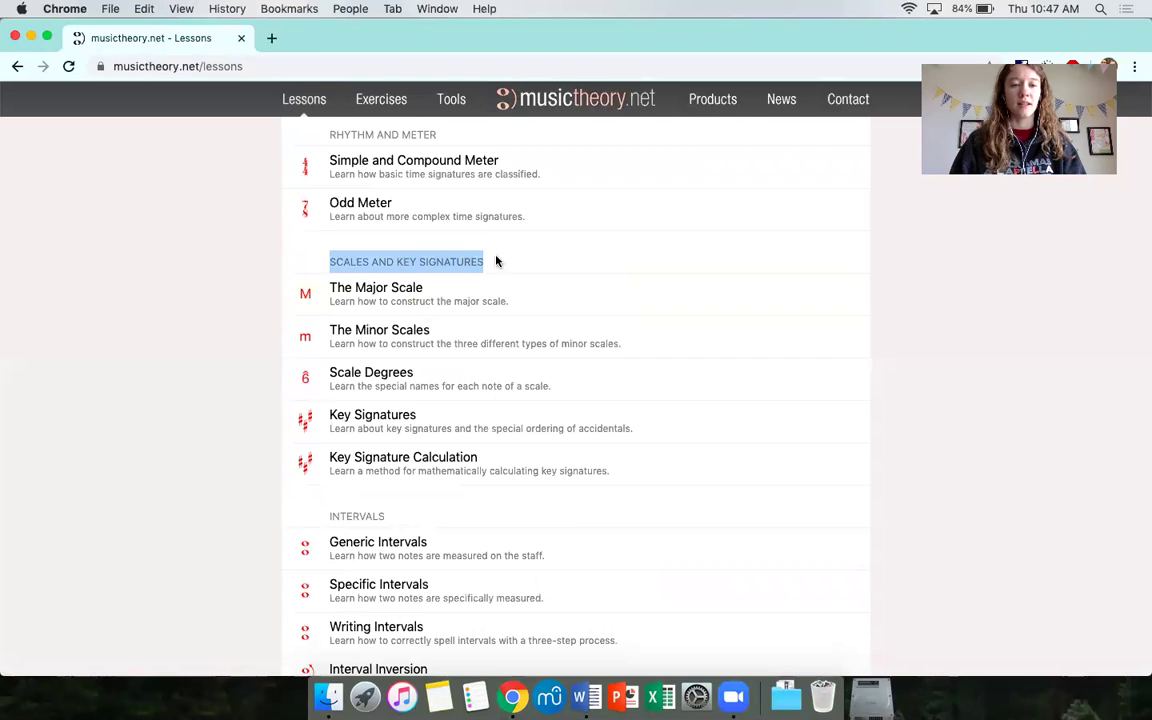
click(131, 290)
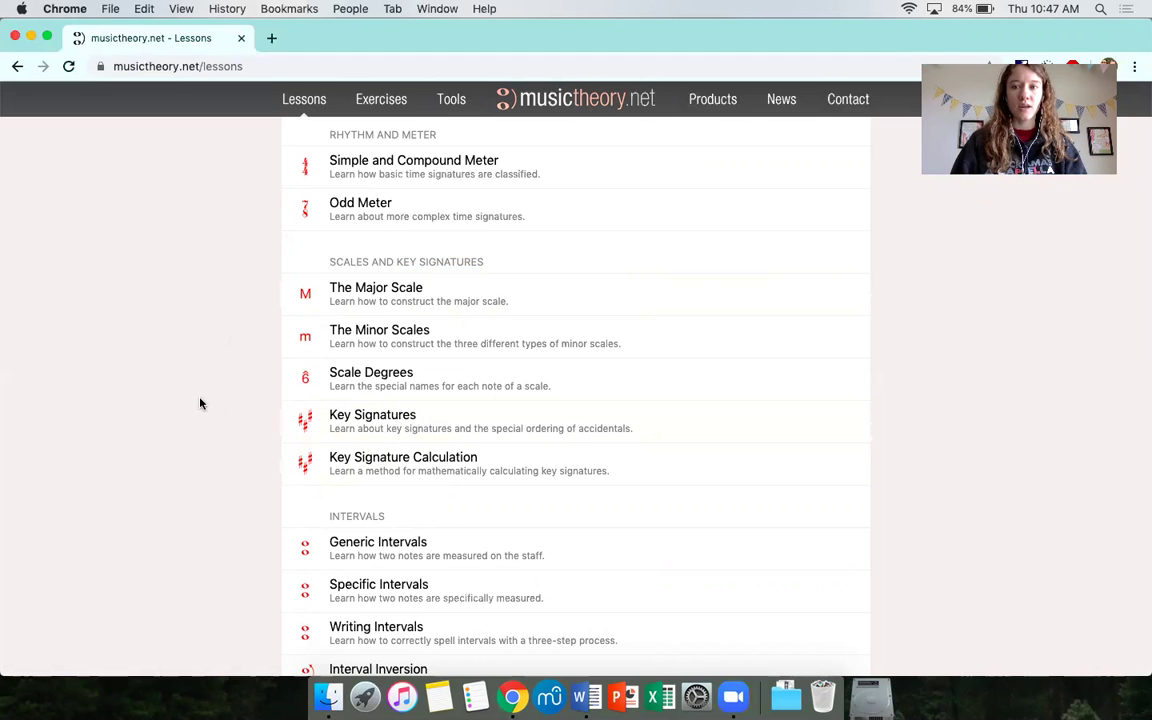
scroll(230, 208, up, 5)
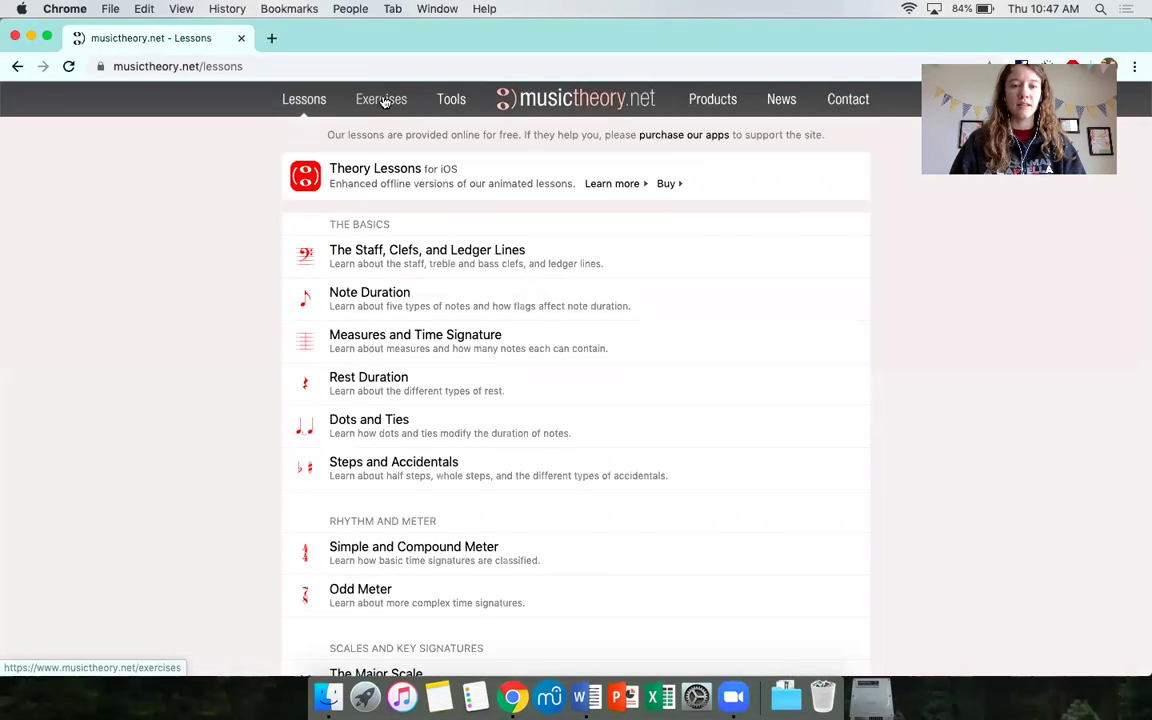
Step: Open the Note Identification exercise from the site's staff identification exercises
click(385, 99)
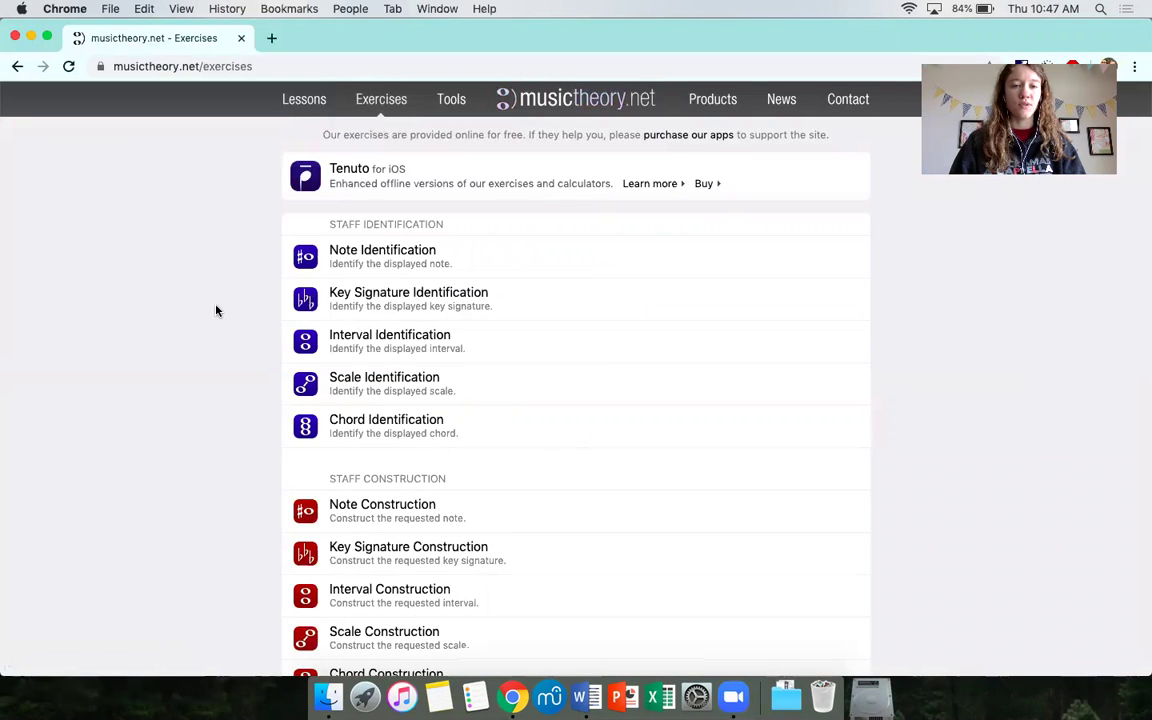
scroll(216, 310, down, 2)
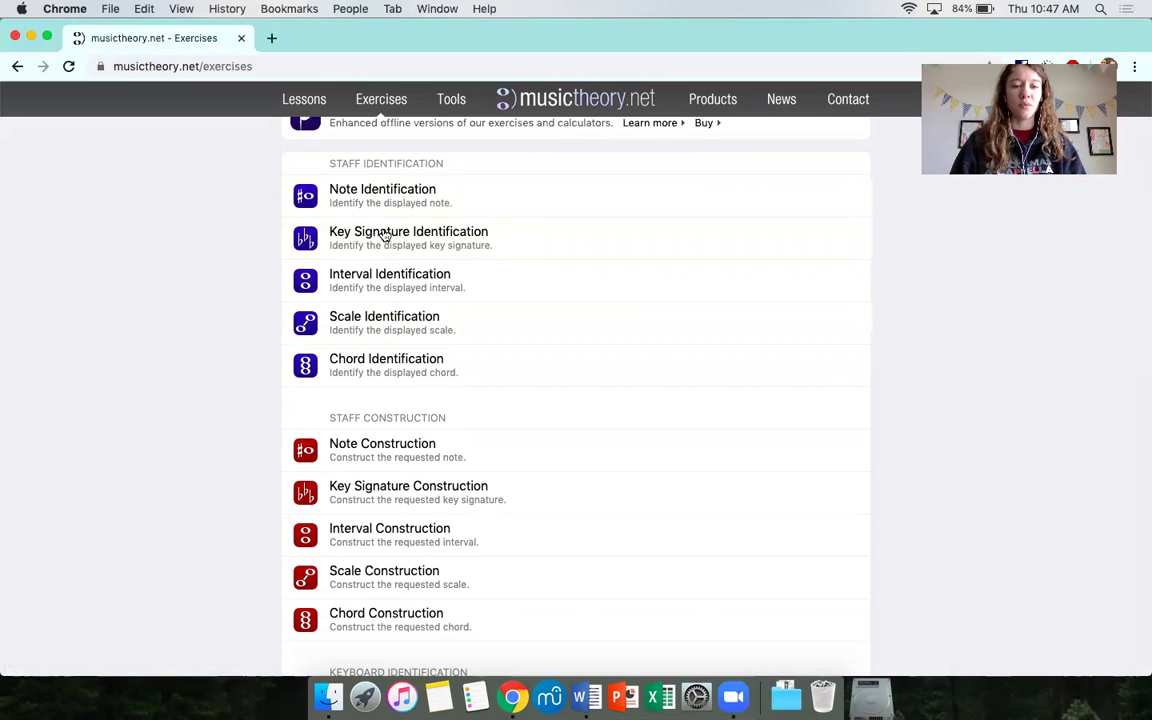
click(373, 199)
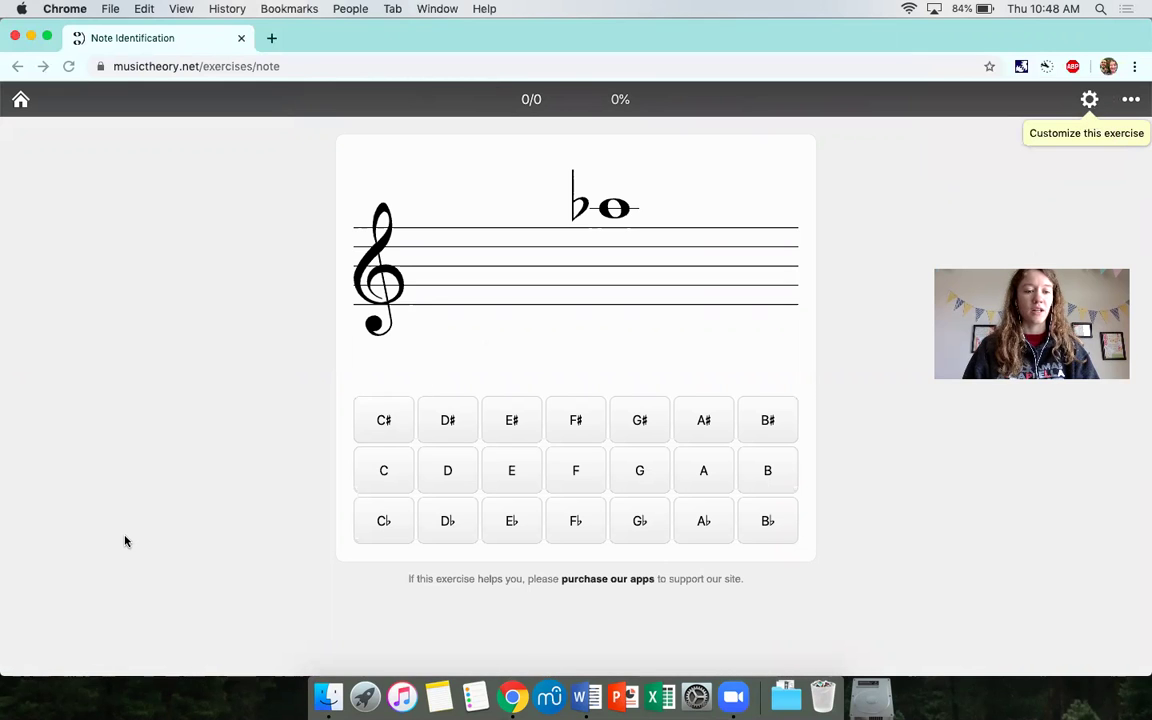
Step: Customize the exercise to include the Bass Clef in addition to the Treble Clef
click(1088, 101)
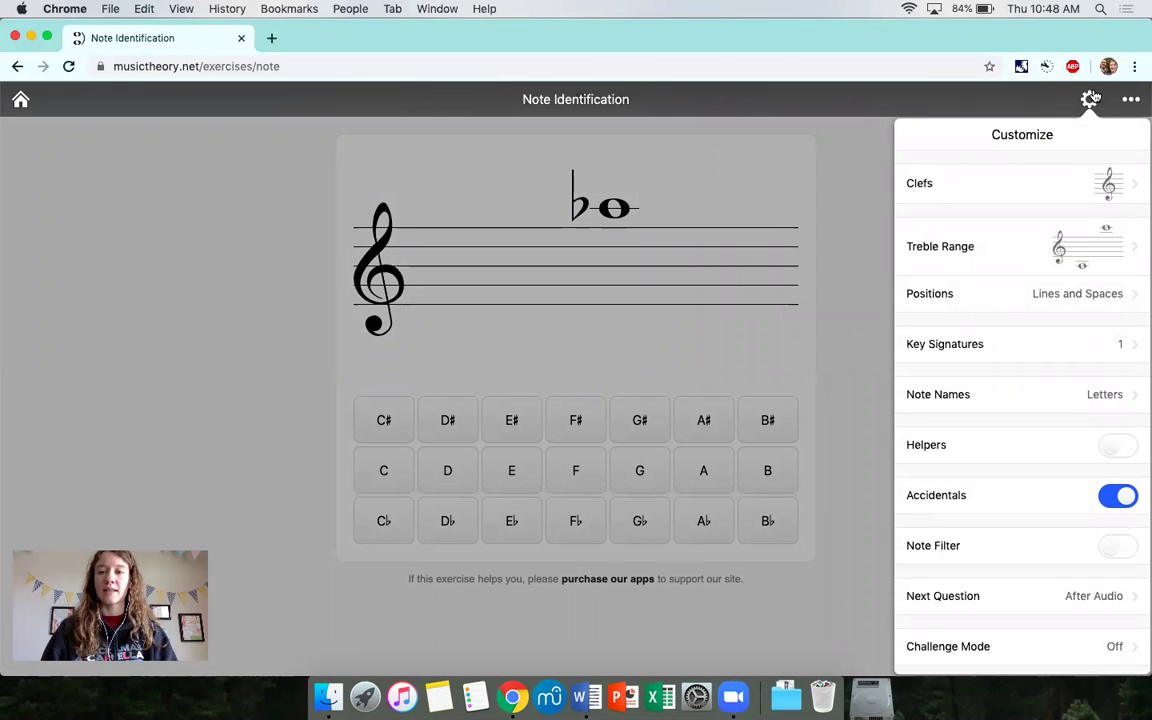
click(1026, 191)
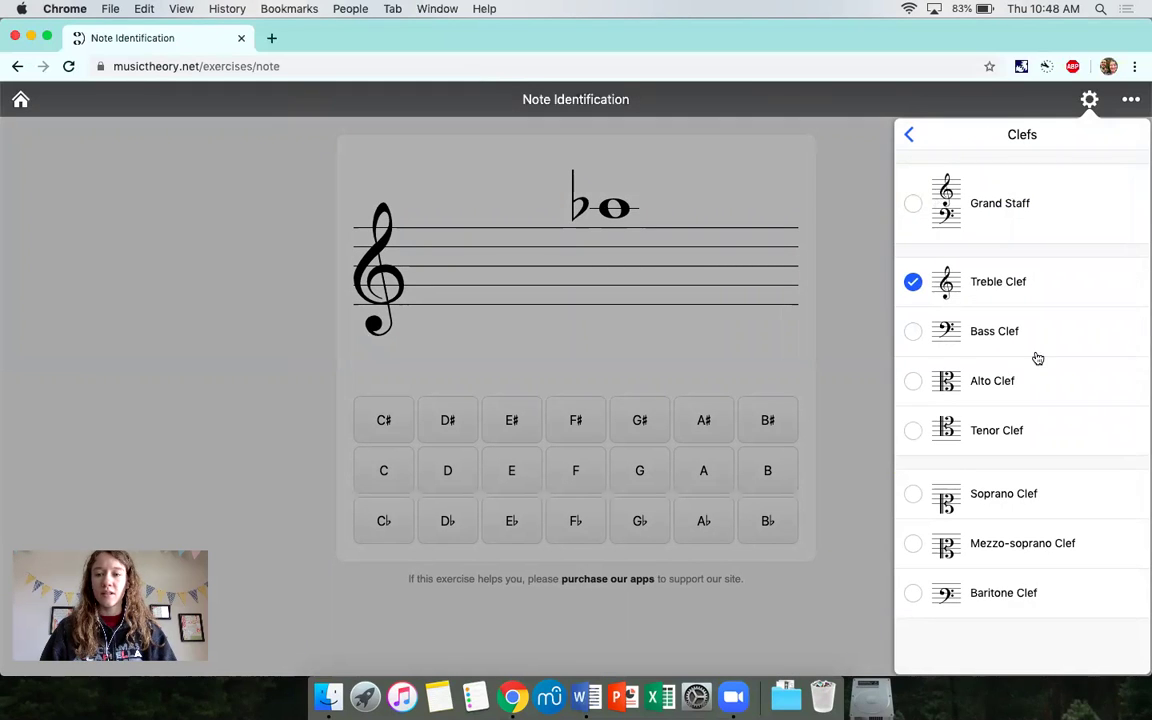
click(912, 332)
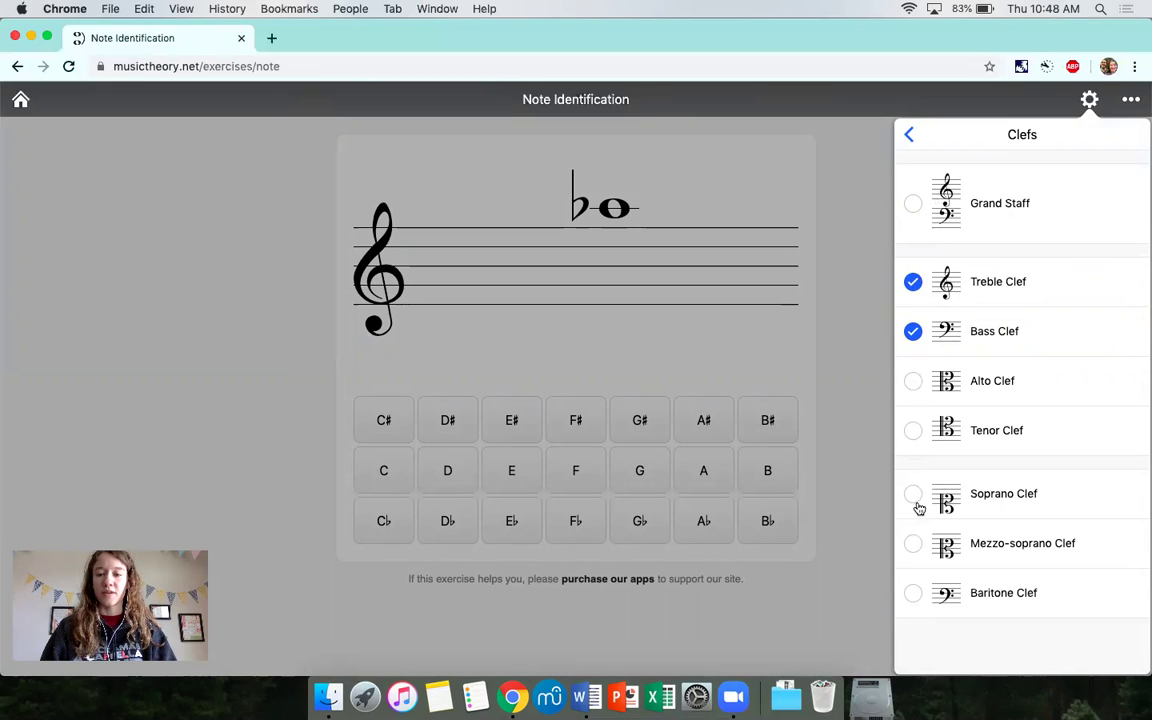
click(906, 138)
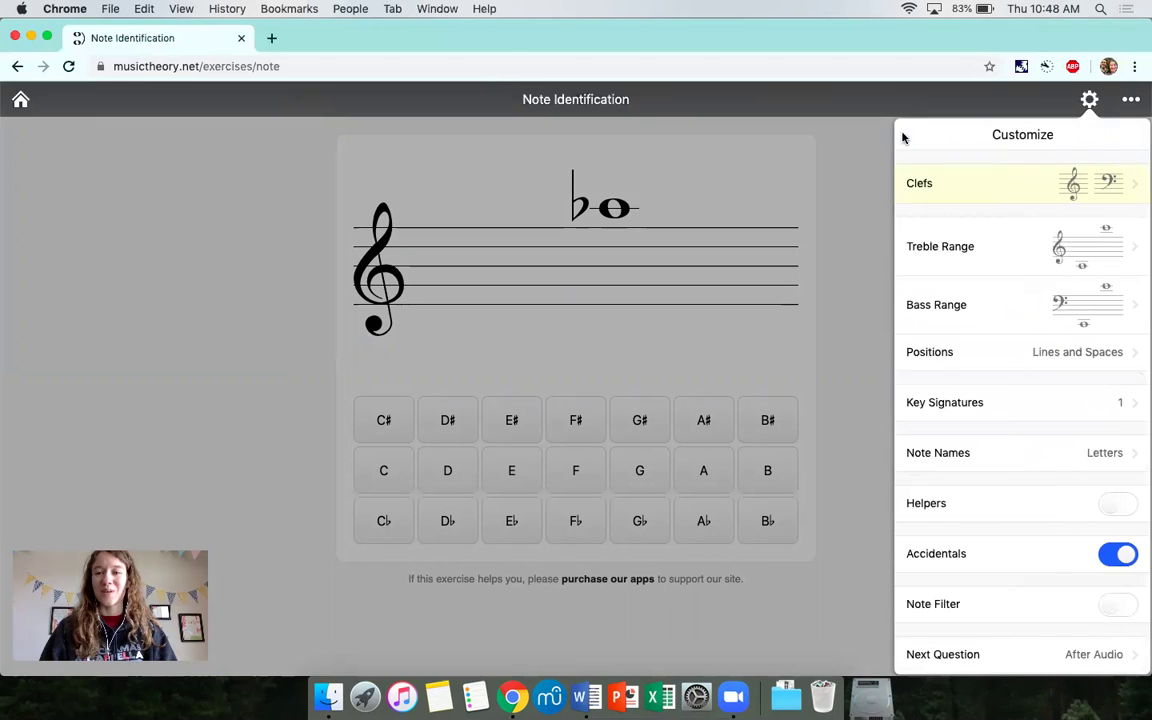
Step: Narrow the treble and bass ranges to one ledger line below and above each staff
click(1013, 257)
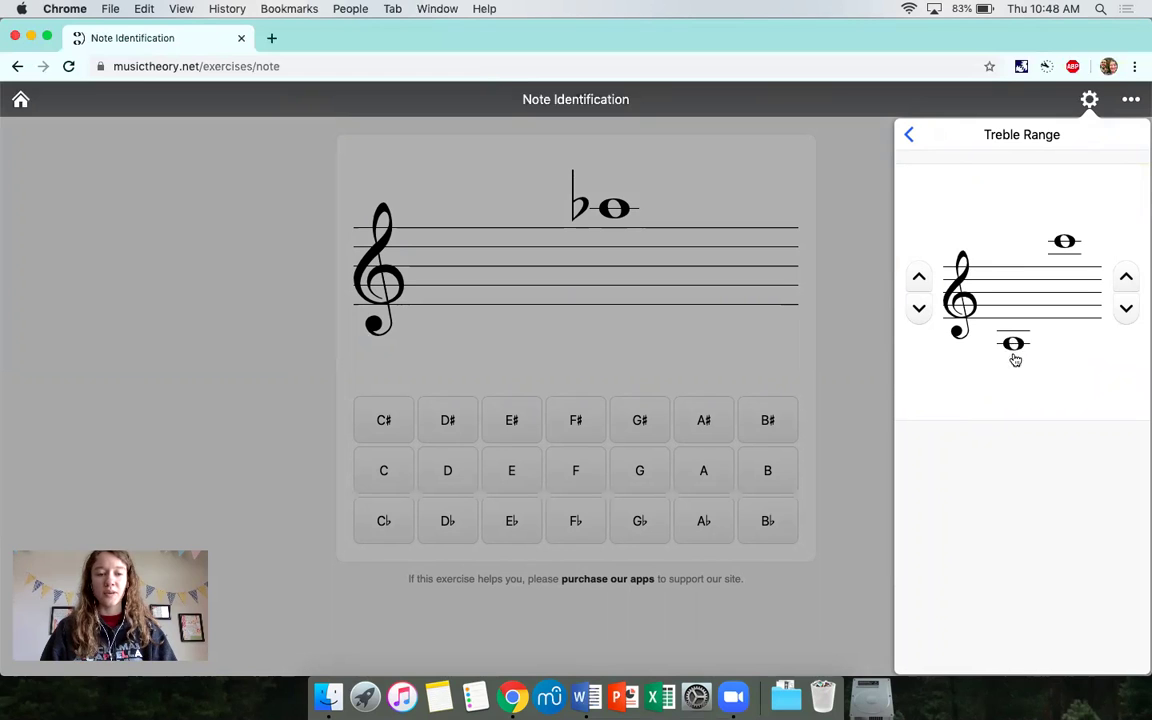
click(915, 276)
click(1124, 310)
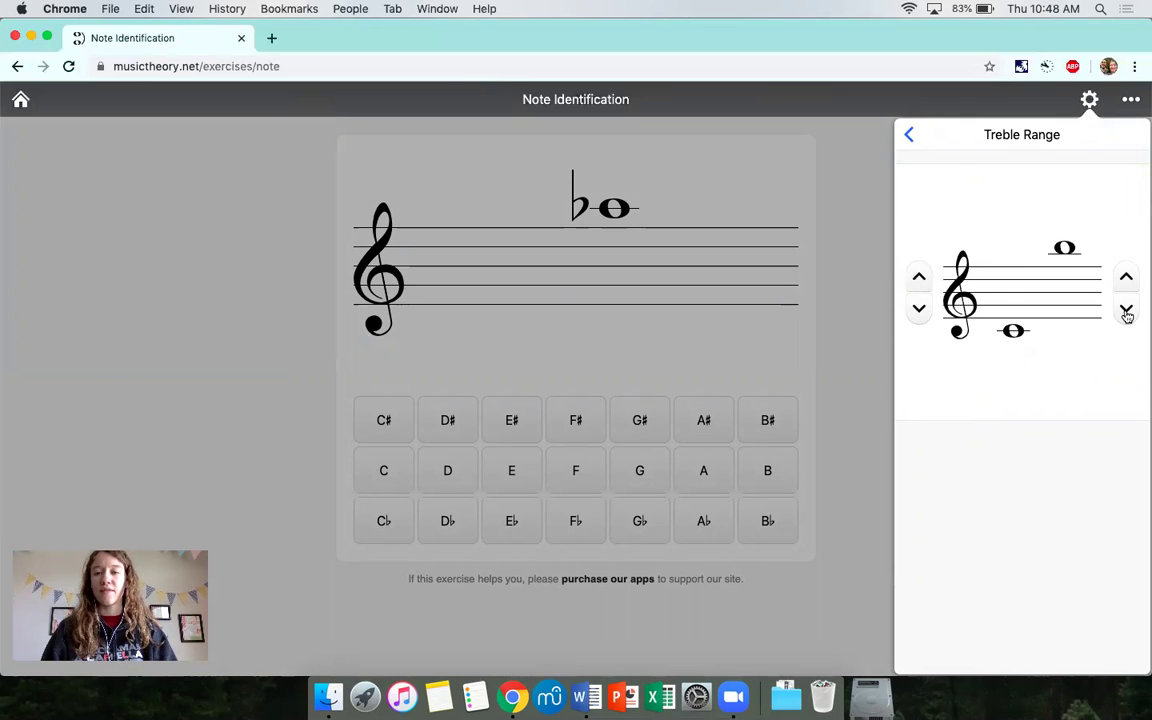
click(909, 136)
click(956, 302)
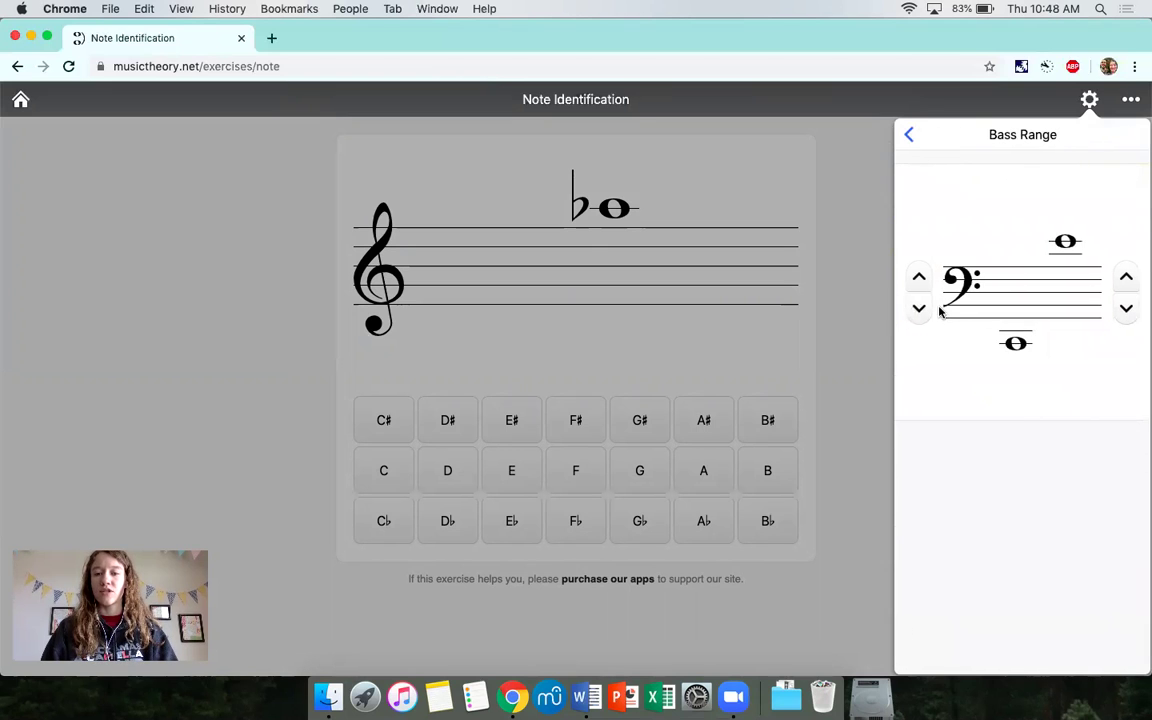
click(1124, 310)
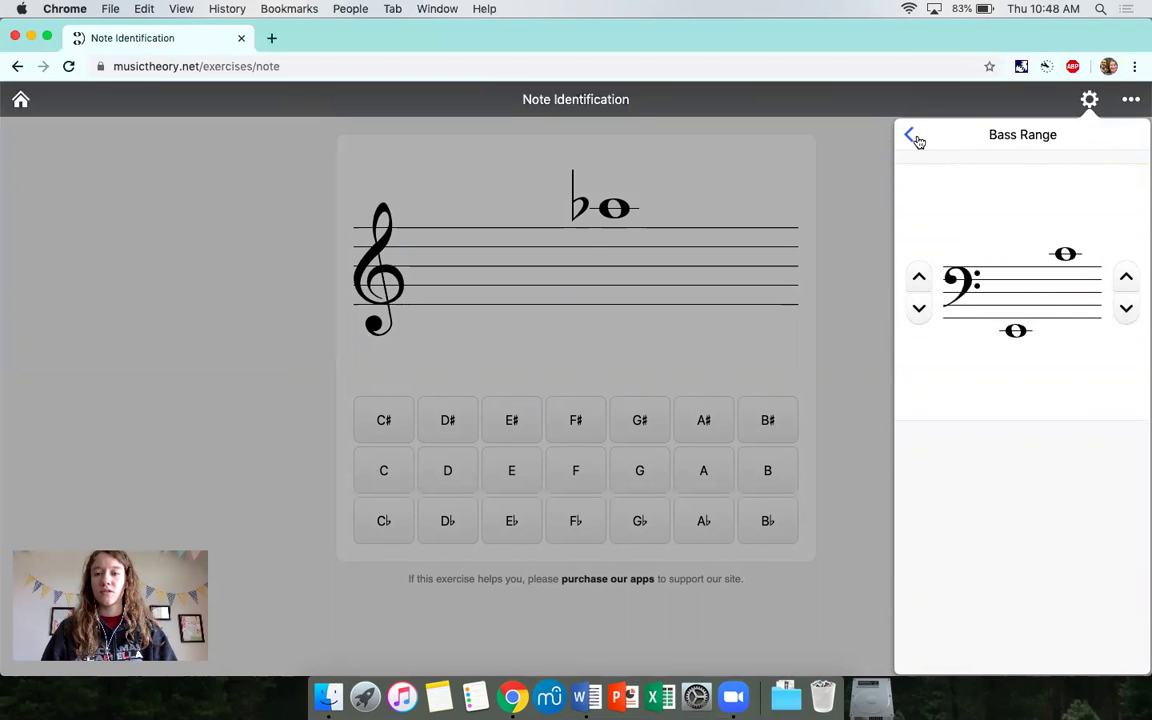
click(913, 137)
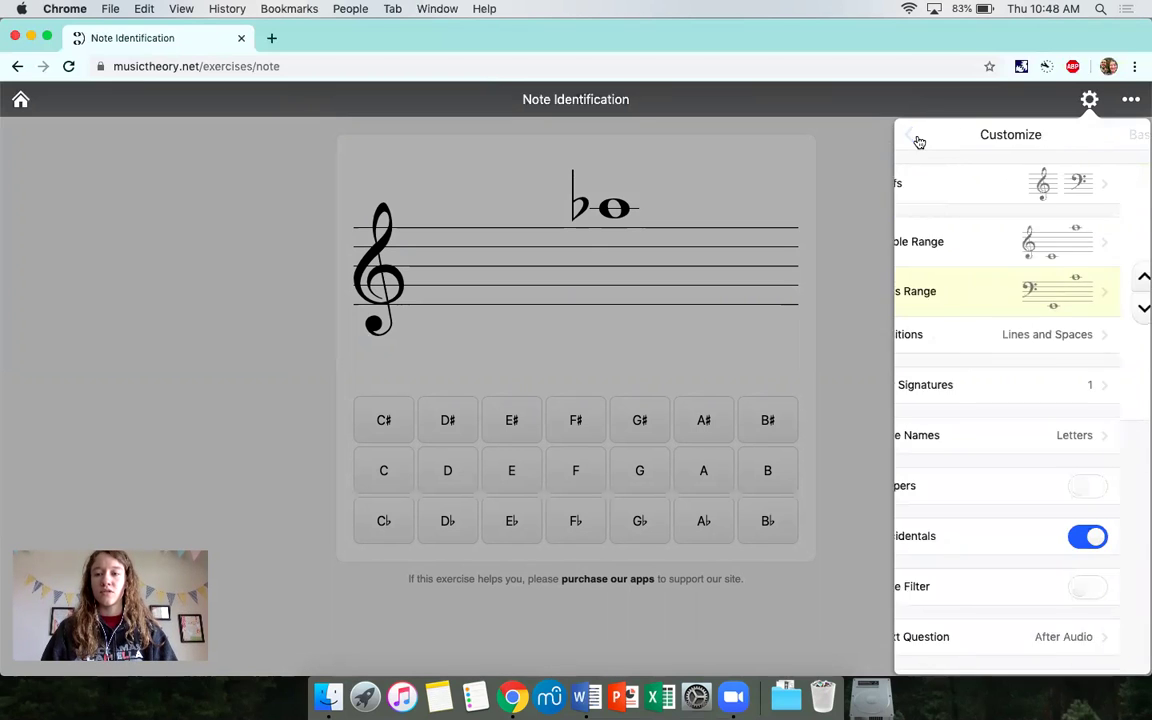
Step: Check the note position options and include all flat and sharp key signatures in the exercise
click(995, 340)
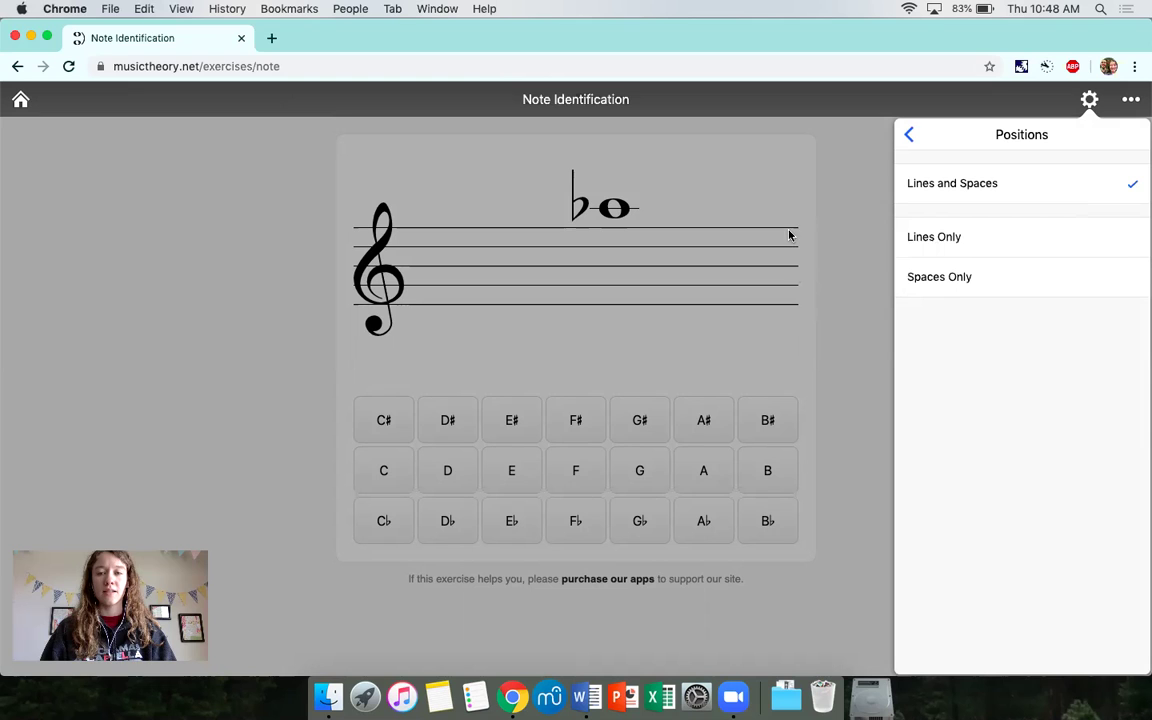
click(908, 136)
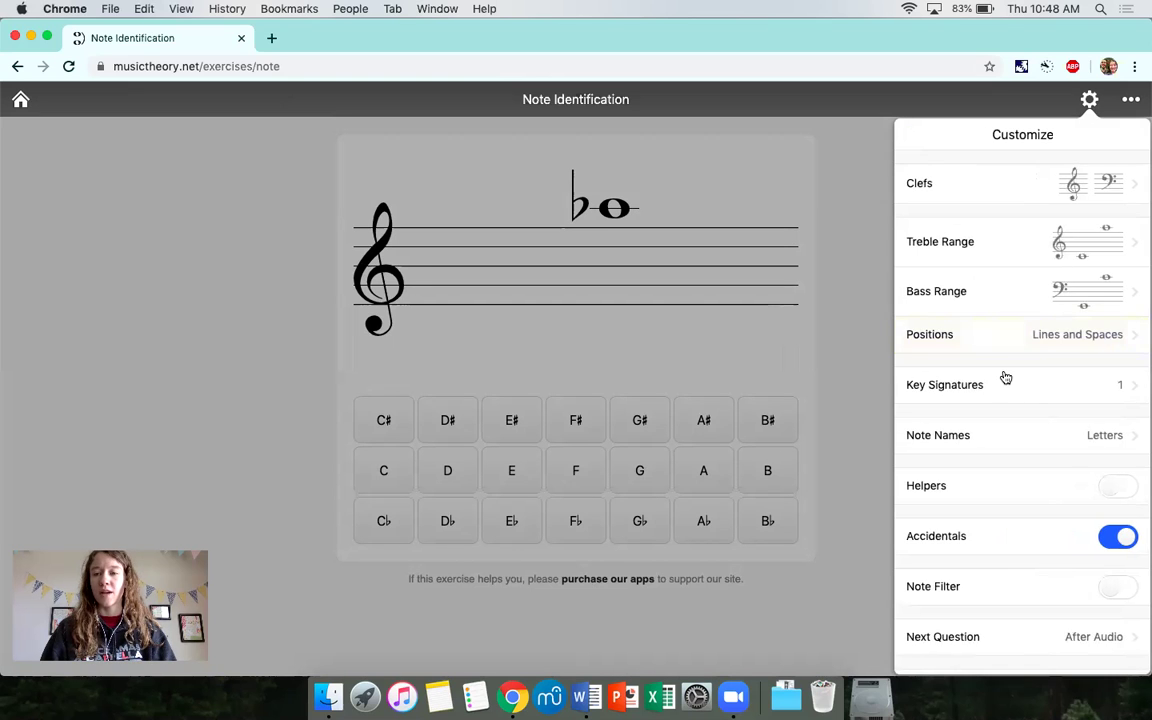
scroll(1005, 378, down, 2)
click(1011, 338)
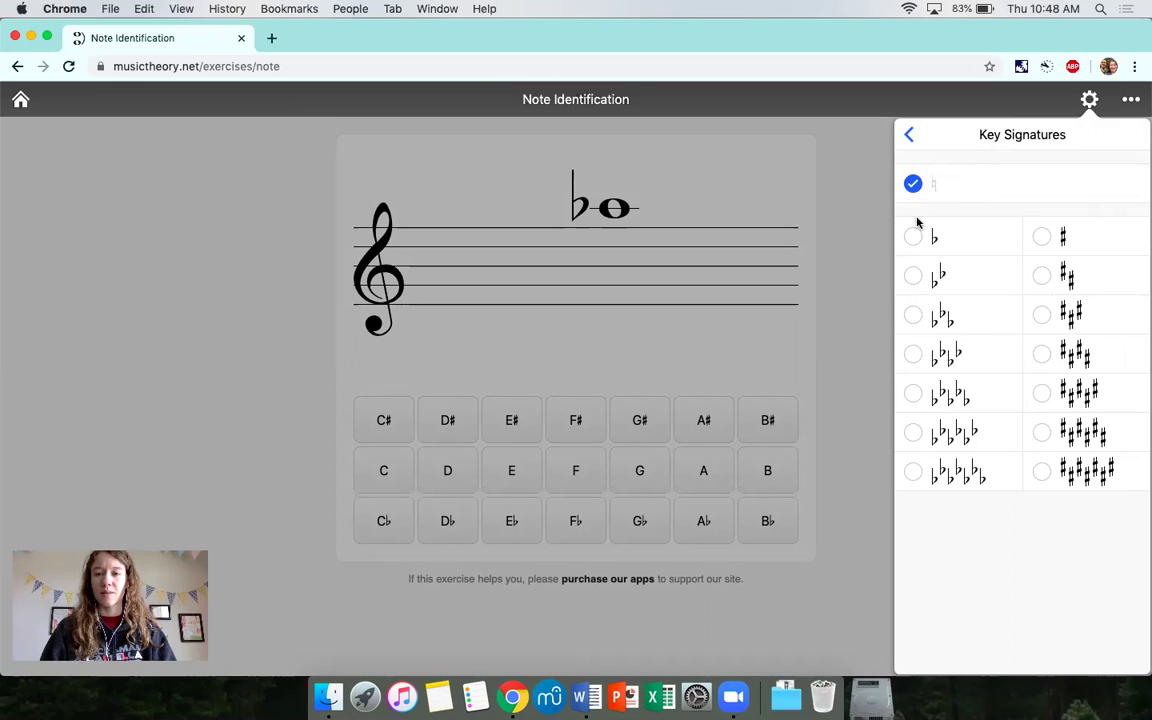
click(916, 472)
click(916, 433)
click(916, 393)
click(916, 354)
click(916, 315)
click(916, 276)
click(916, 240)
click(1042, 238)
click(1042, 277)
click(1042, 316)
click(1042, 352)
click(1041, 393)
click(1041, 432)
click(1041, 471)
click(912, 140)
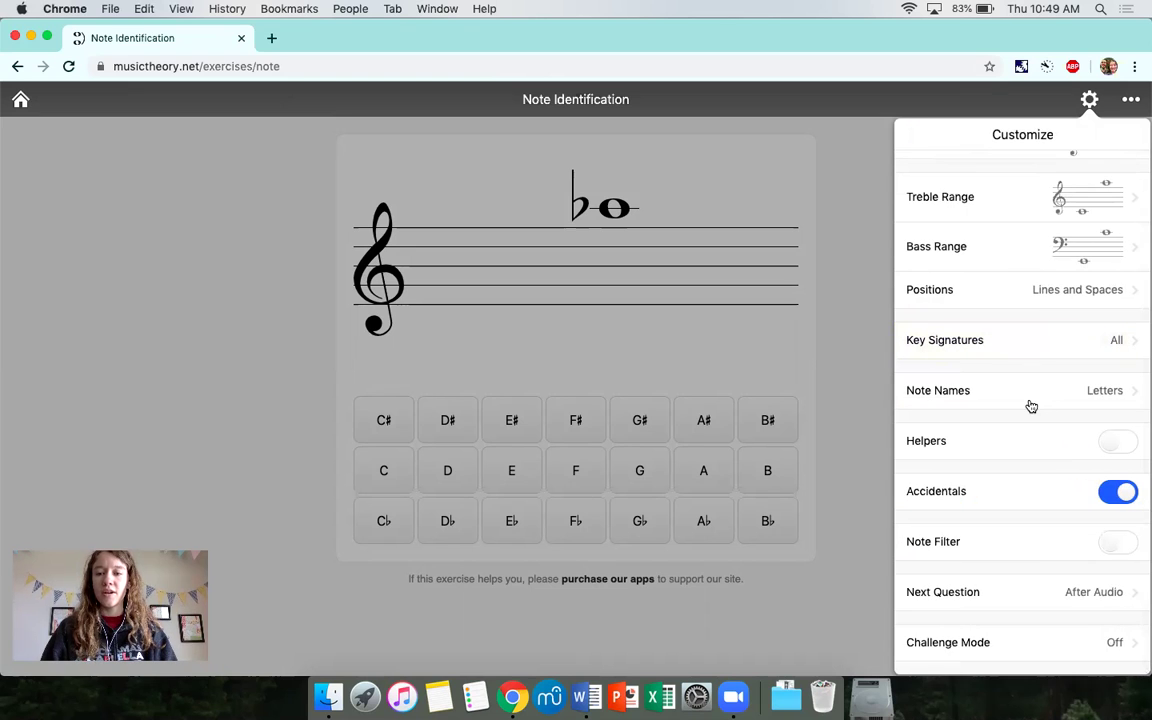
Step: Check the note name options and close the customization settings to return to the exercise
click(1029, 405)
click(912, 138)
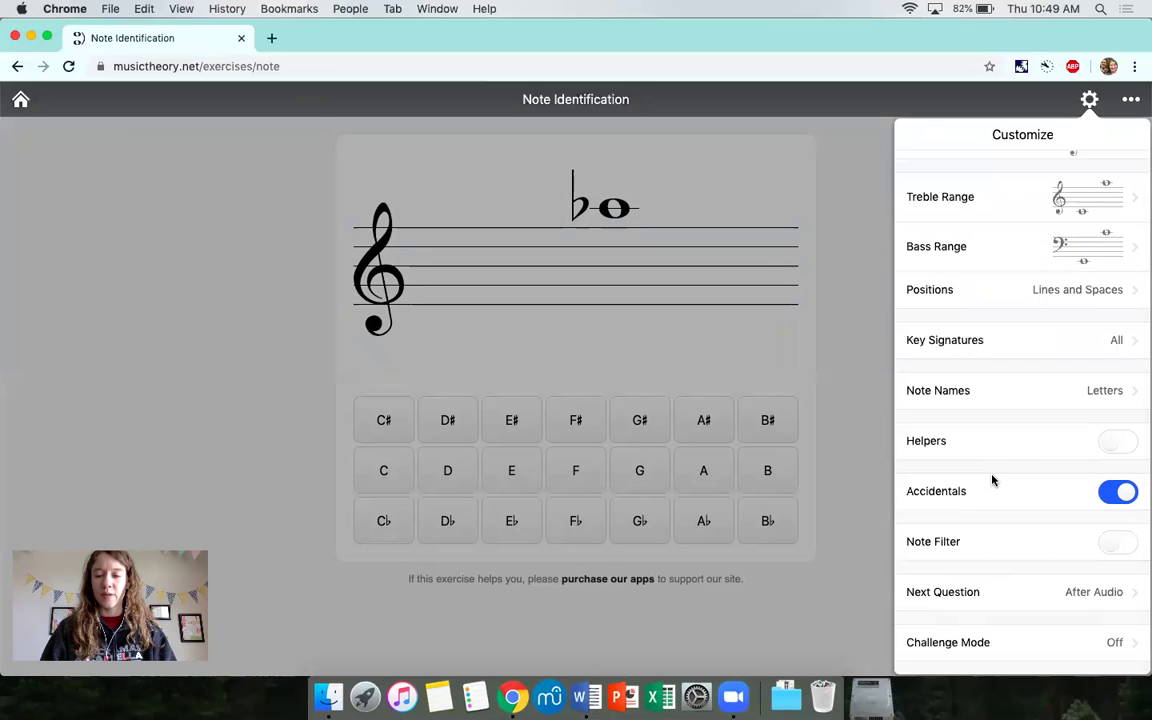
scroll(992, 480, up, 1)
click(882, 173)
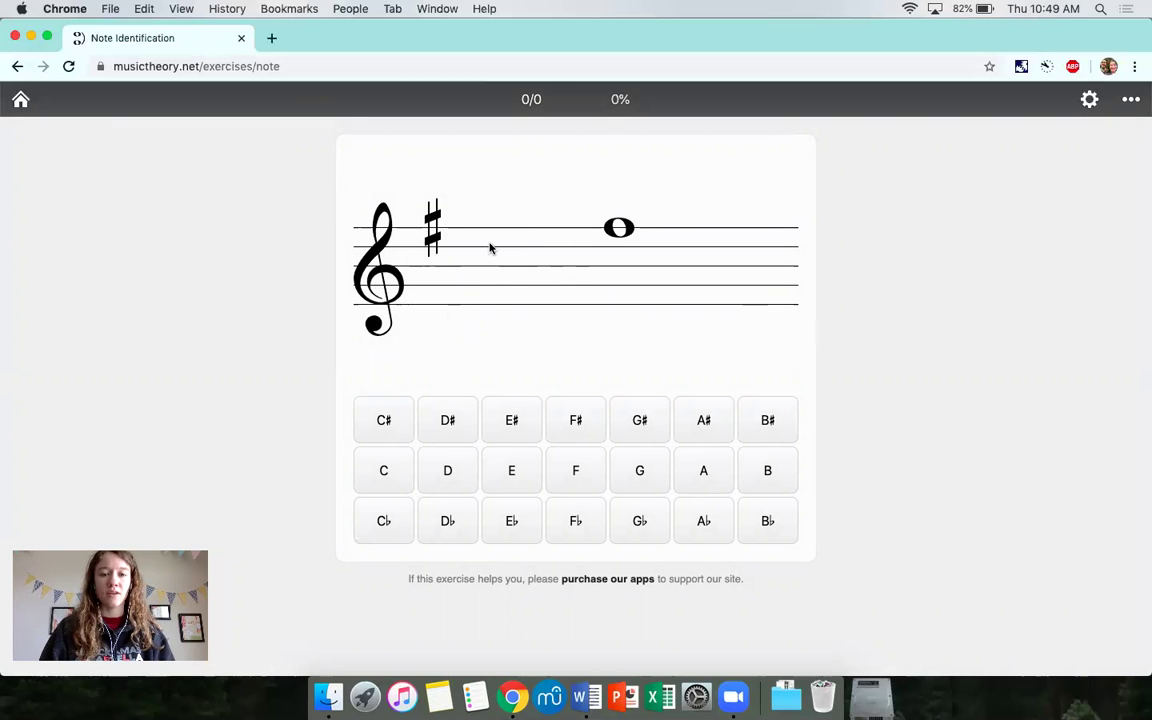
Step: Answer three note identification questions with F♯, G and E
click(578, 428)
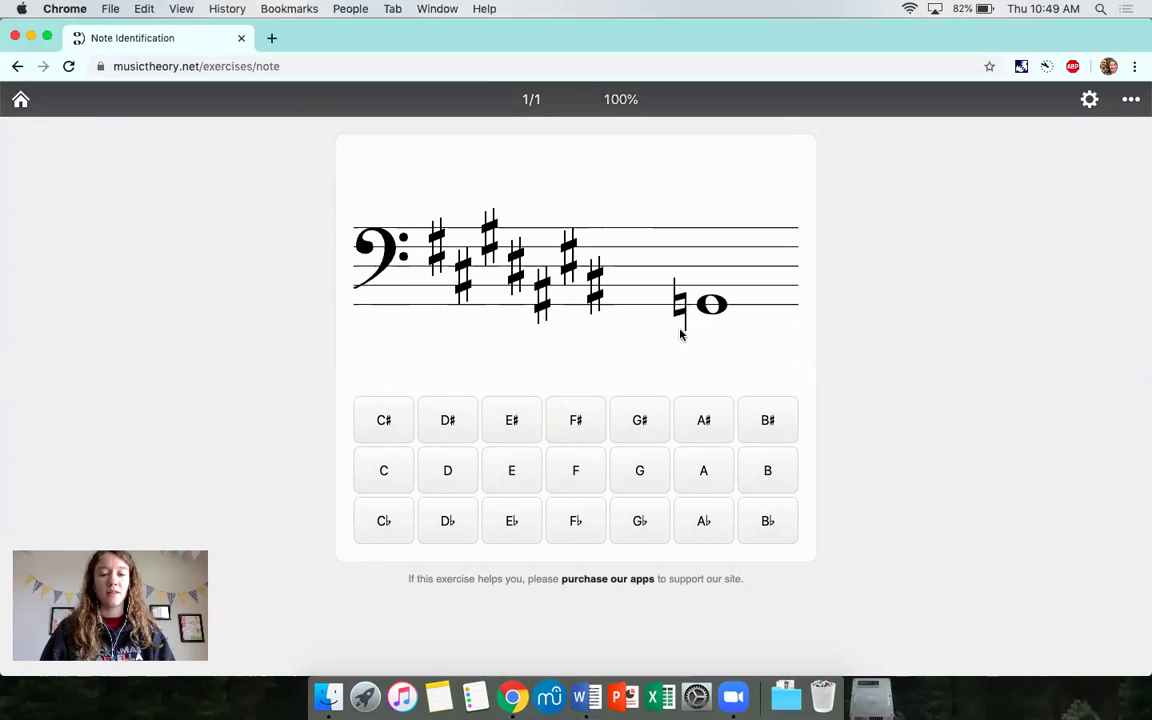
click(641, 471)
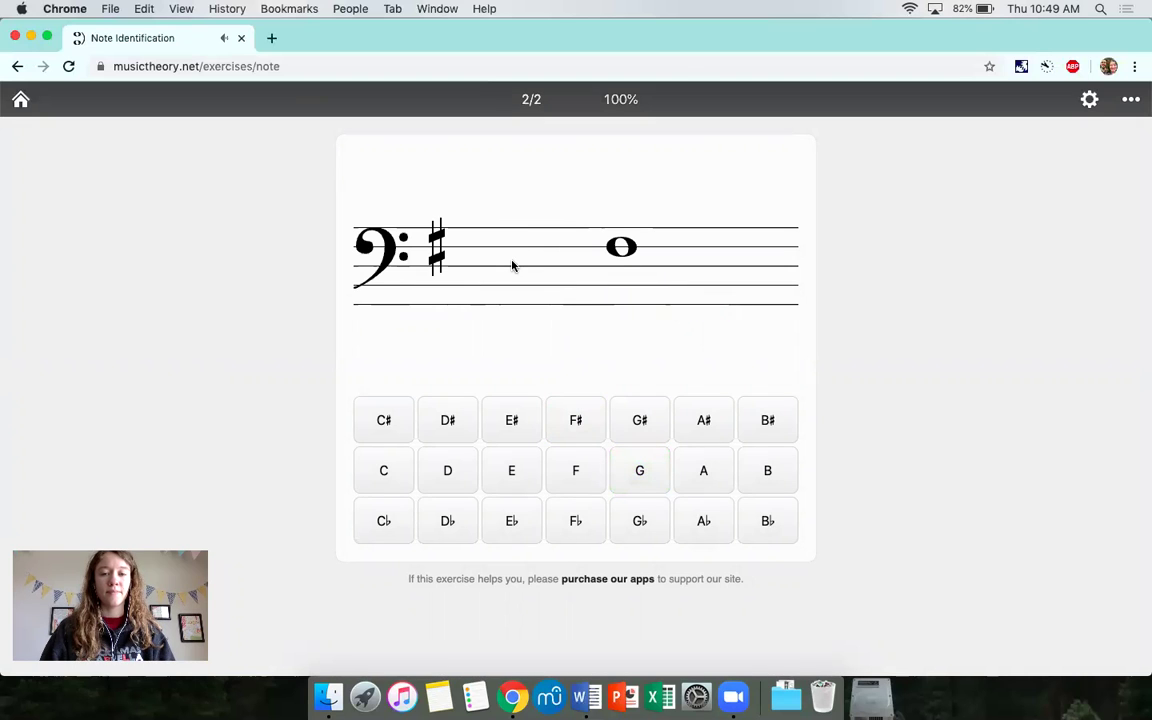
click(510, 465)
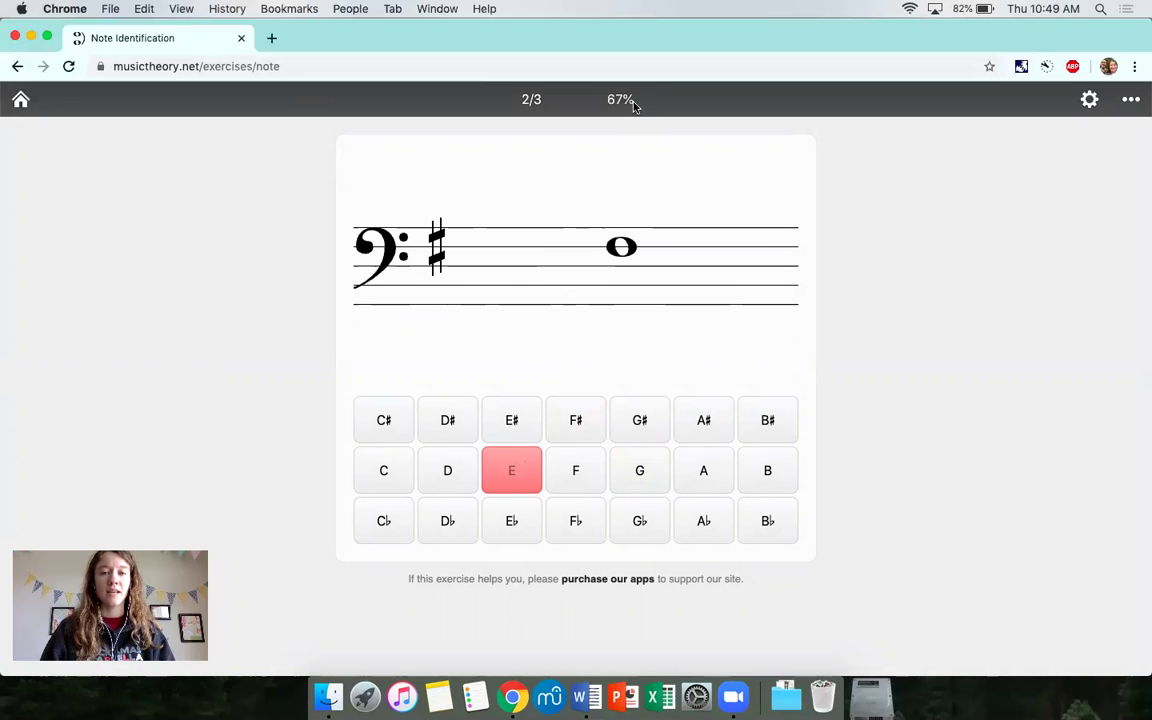
click(578, 99)
click(658, 129)
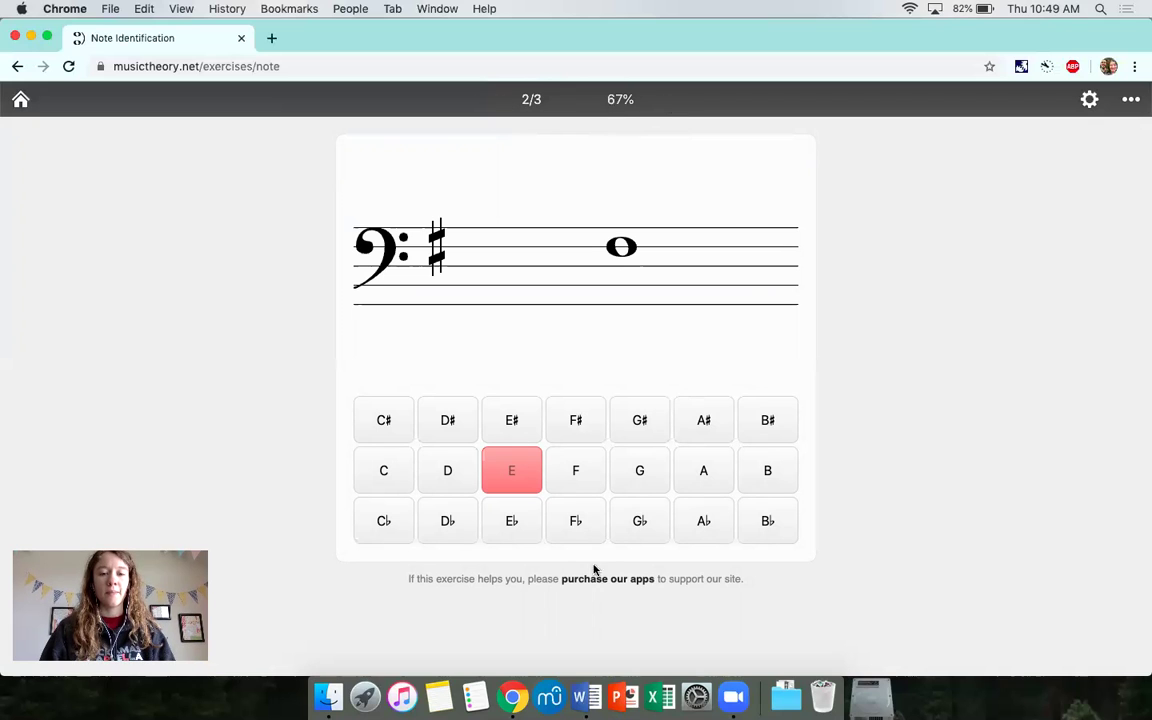
Step: Reset the score of the Note Identification exercise
click(1132, 100)
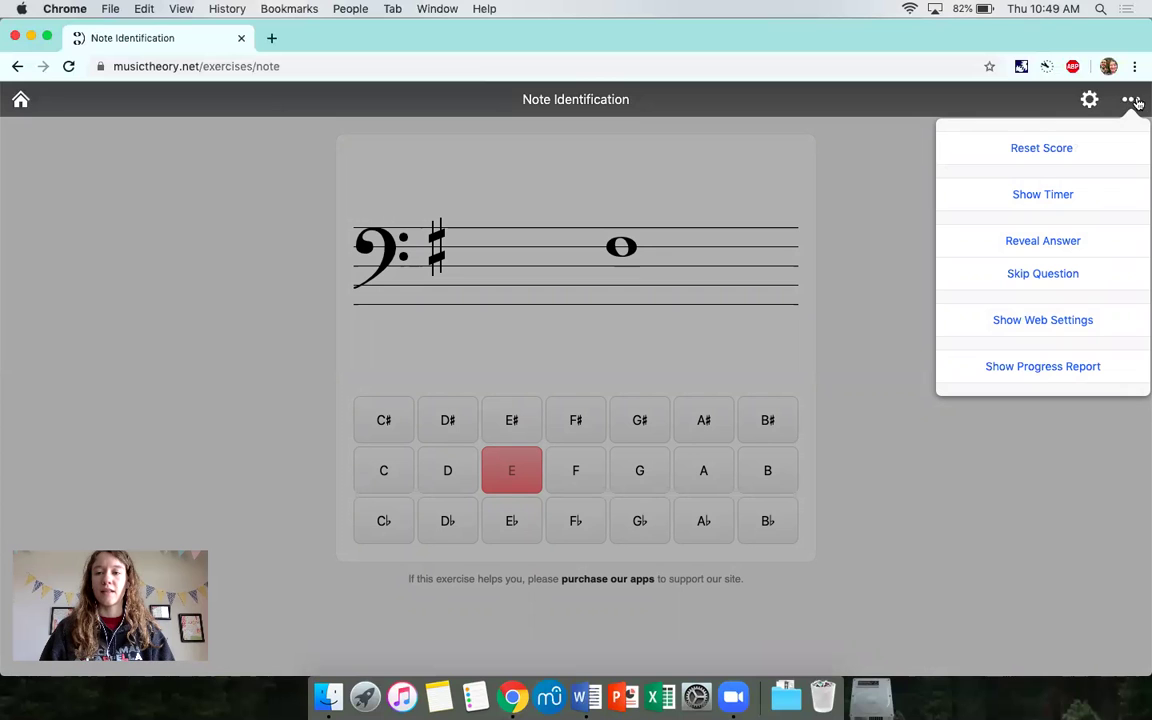
click(1035, 150)
click(1111, 152)
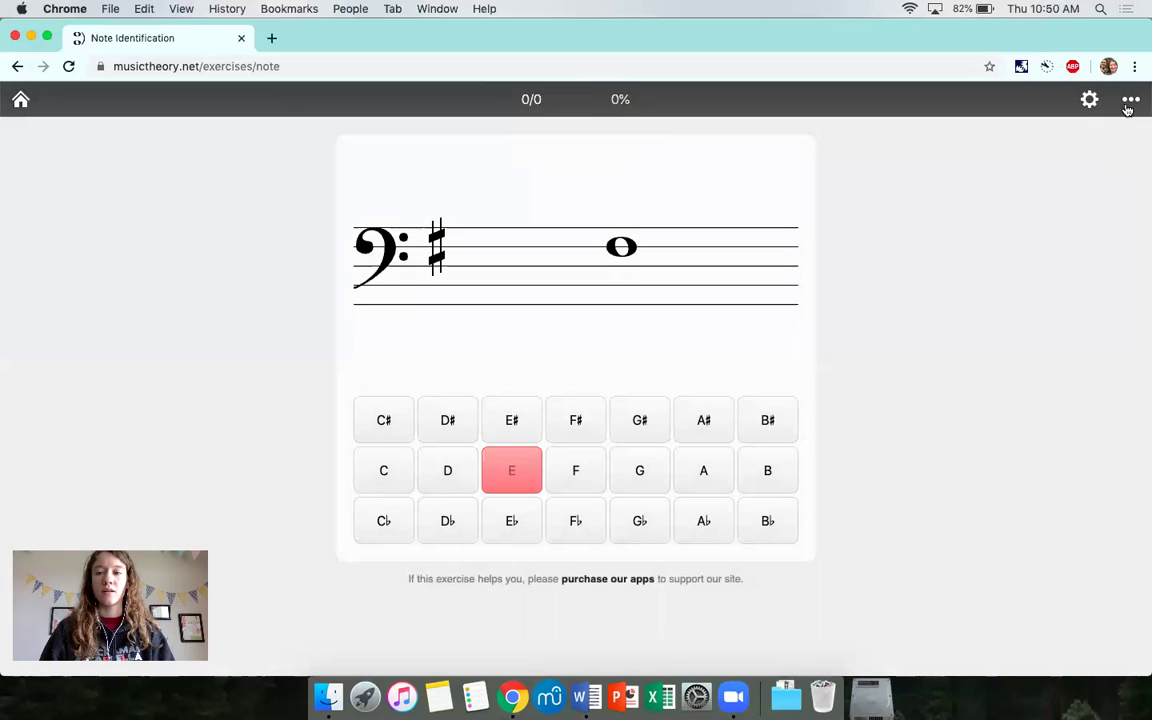
Step: Reveal the answer to the current bass clef question and skip to another question
click(1130, 101)
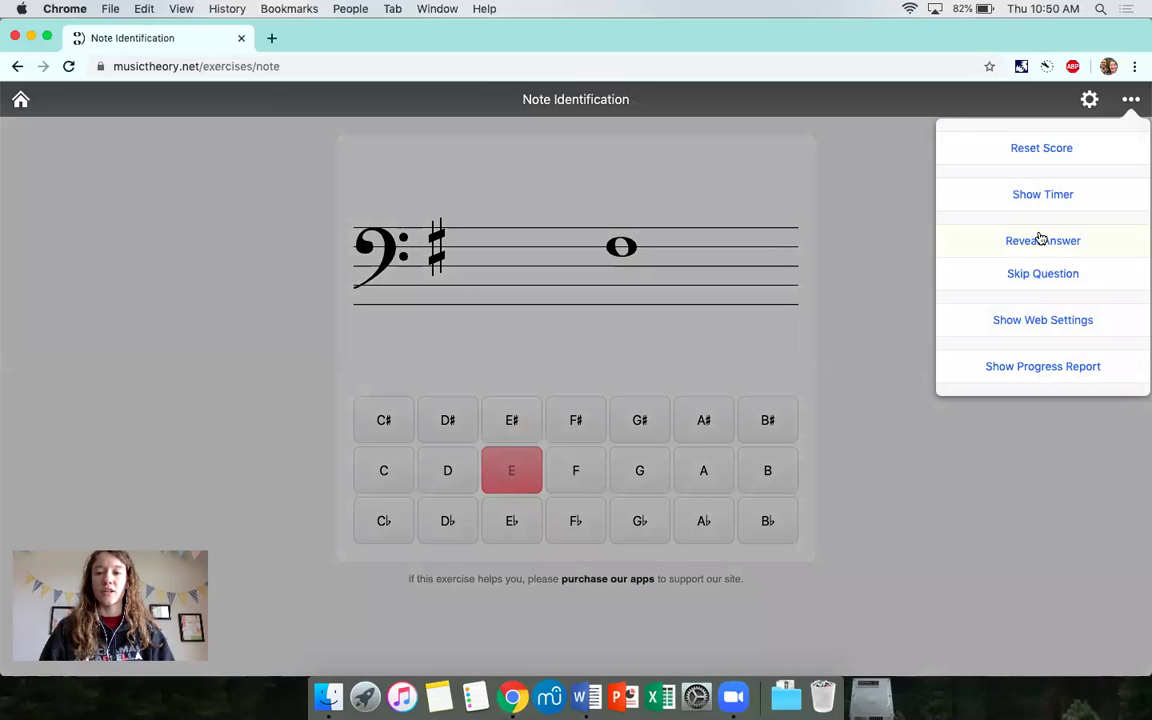
click(1040, 238)
click(1130, 100)
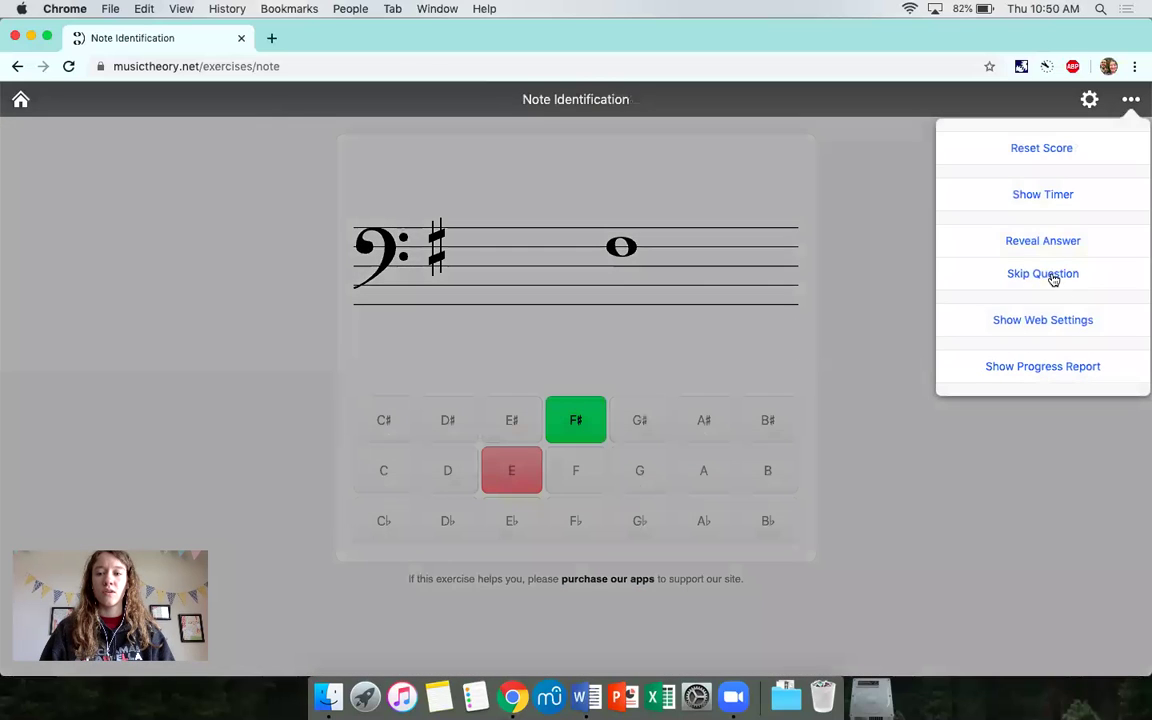
click(1043, 274)
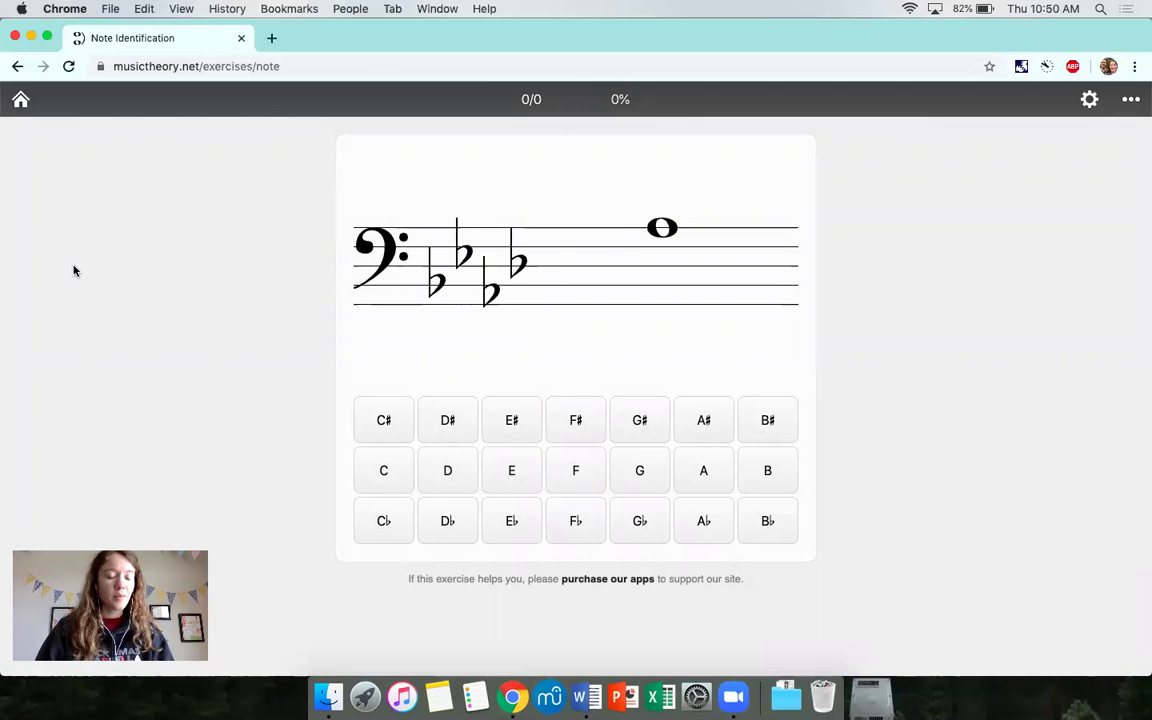
Step: Leave the exercise, return to the lessons page and look through the lesson list down to Chord Progressions
click(15, 106)
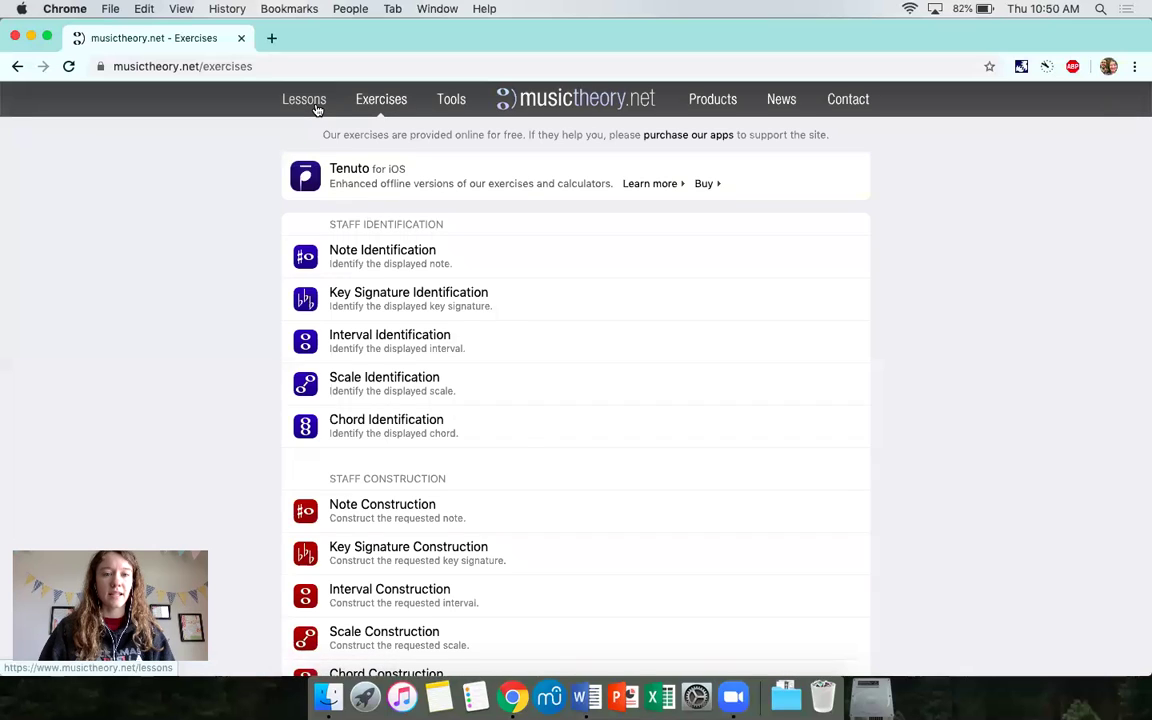
click(316, 104)
click(358, 100)
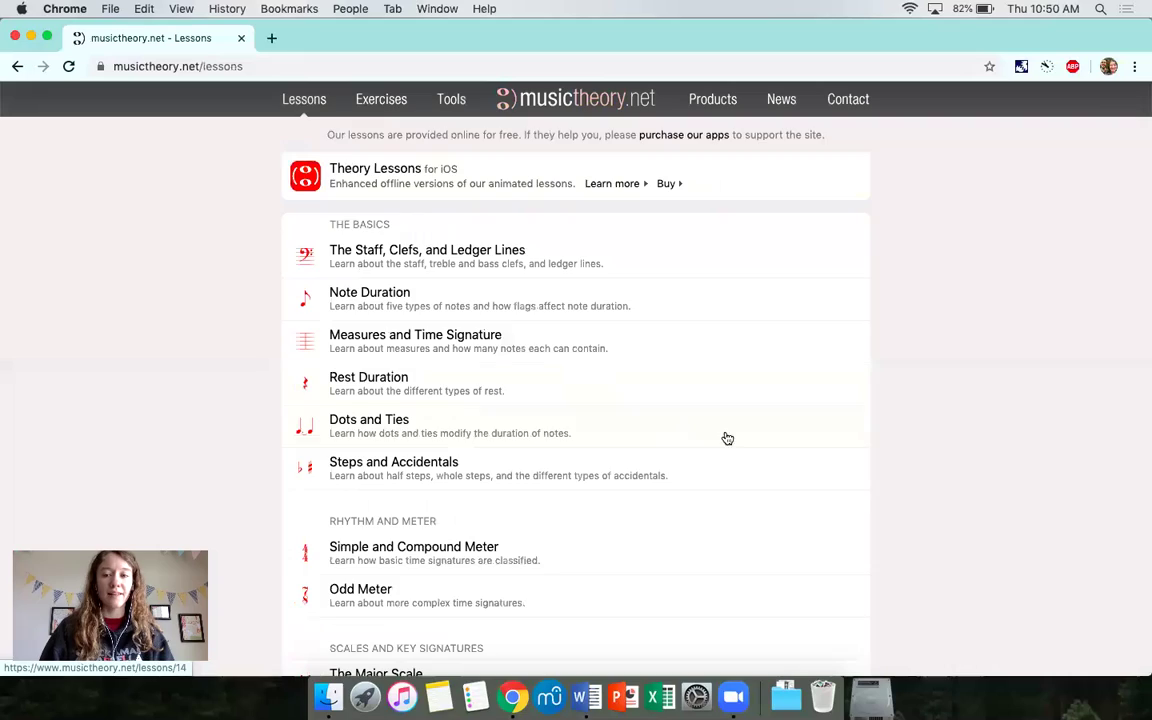
scroll(950, 541, down, 10)
scroll(950, 541, down, 10)
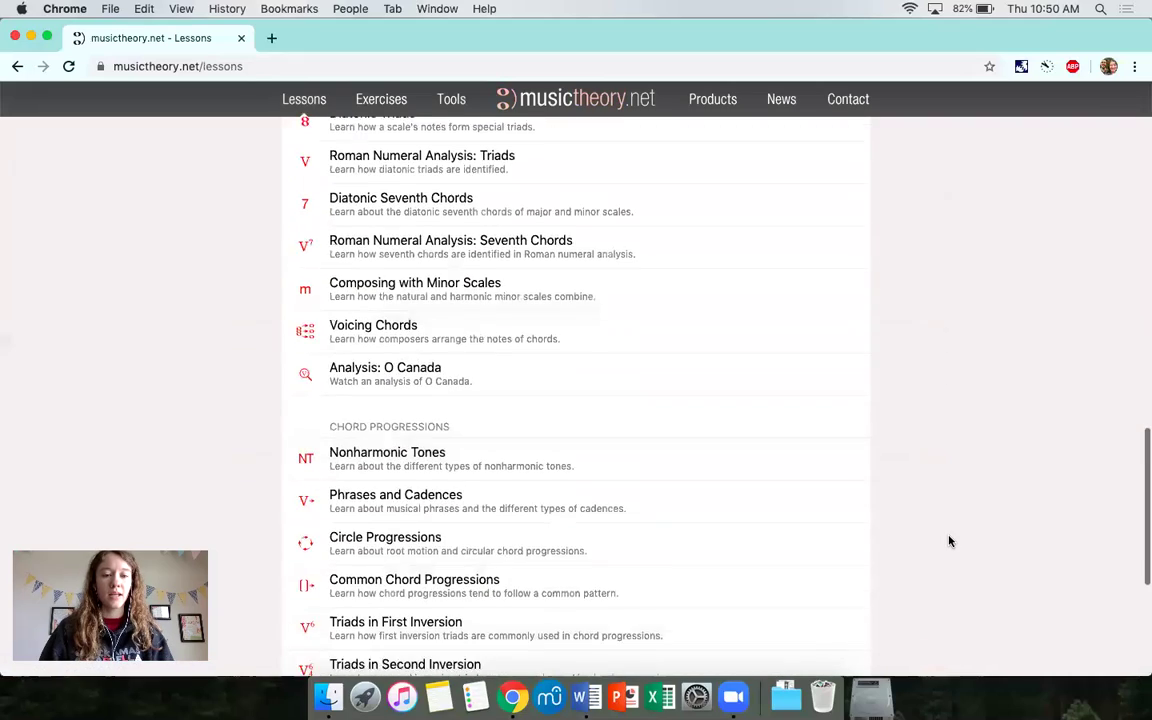
scroll(950, 541, up, 20)
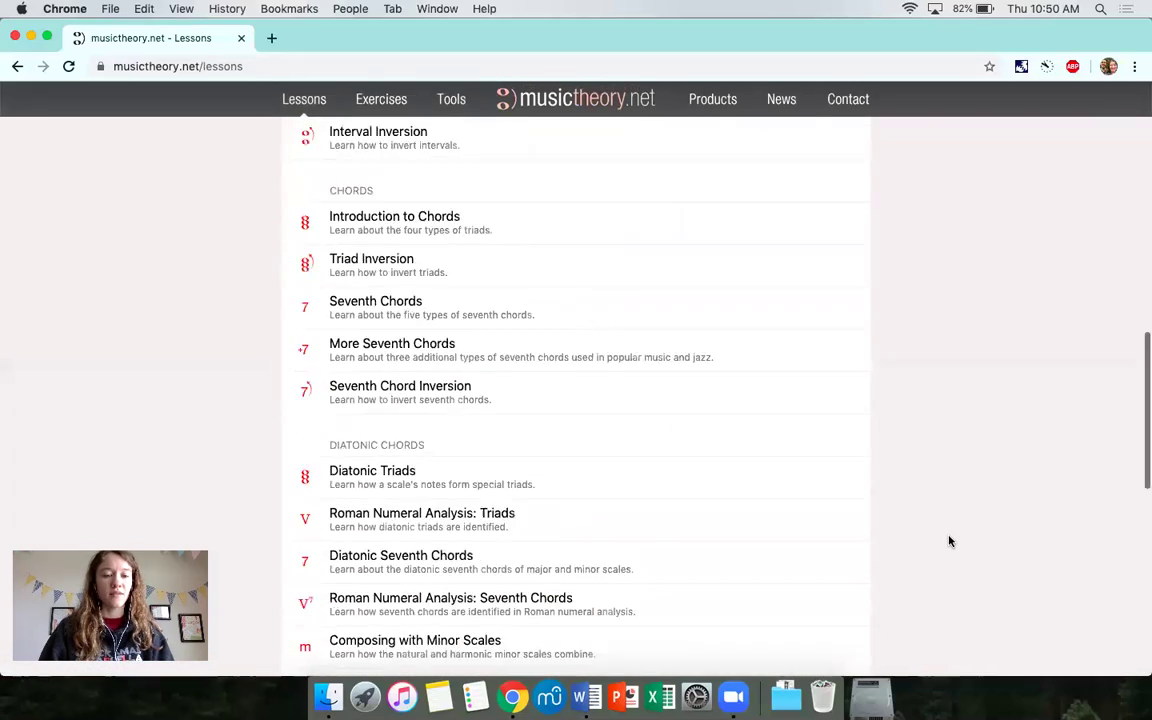